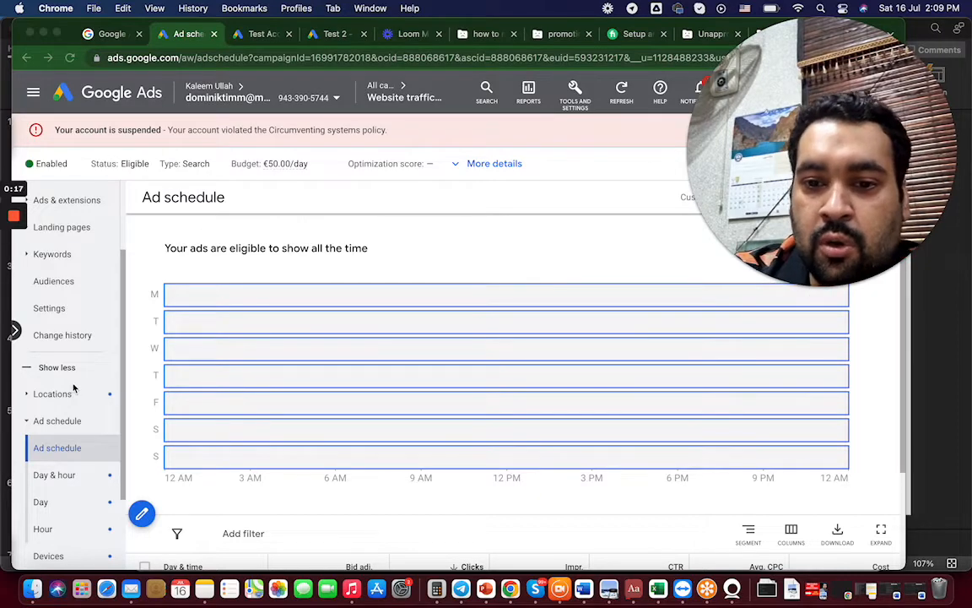
# Step: From the campaign's Overview page, reveal the additional campaign pages and open the Ad schedule
pyautogui.scroll(3, 122, 337)
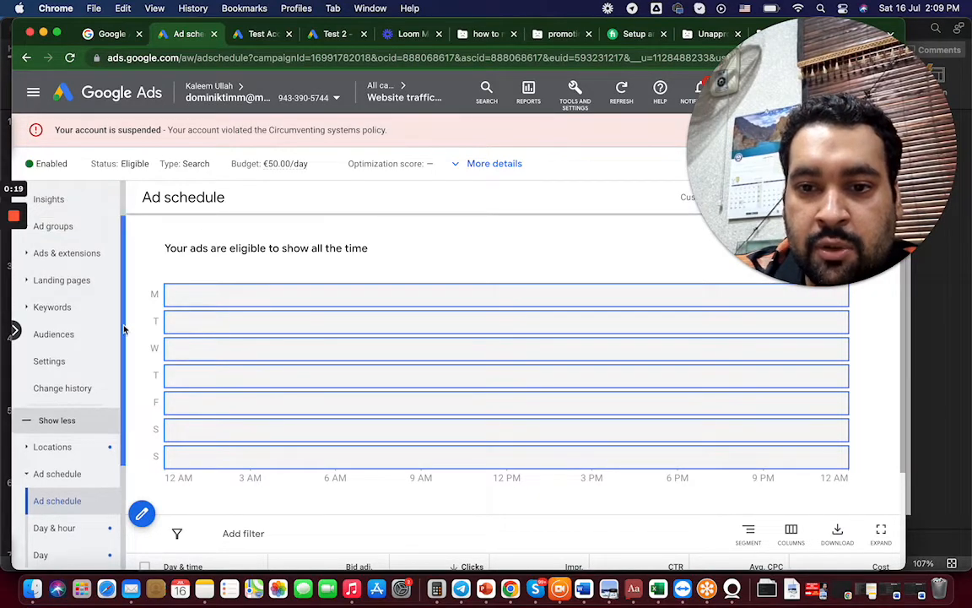
pyautogui.click(80, 211)
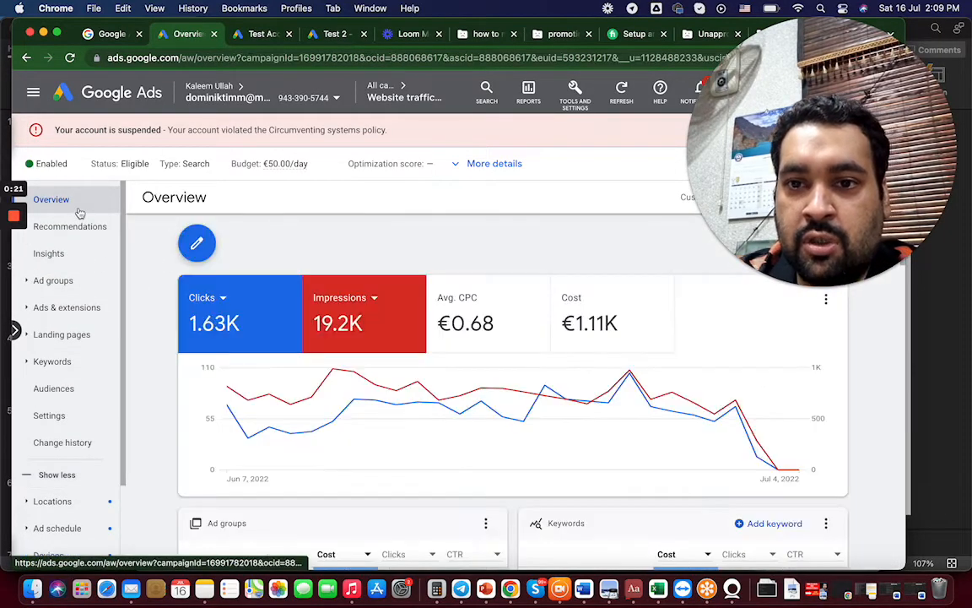
pyautogui.scroll(-2, 51, 329)
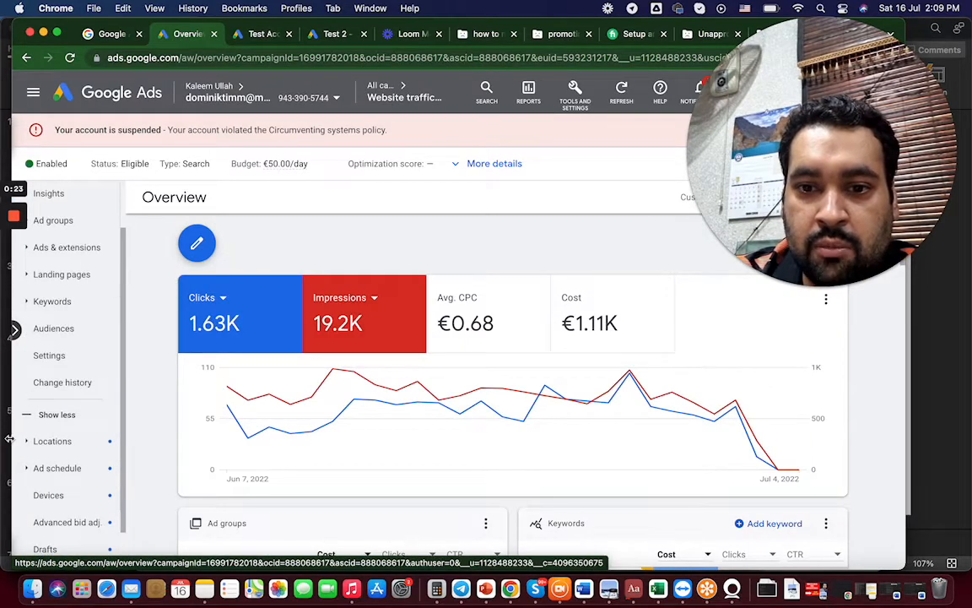
pyautogui.click(20, 414)
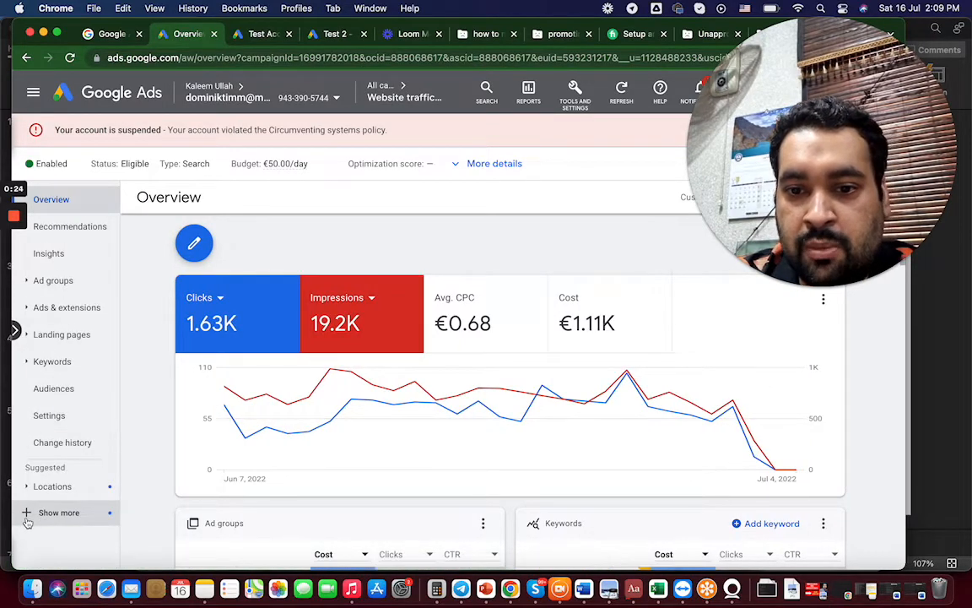
pyautogui.click(25, 515)
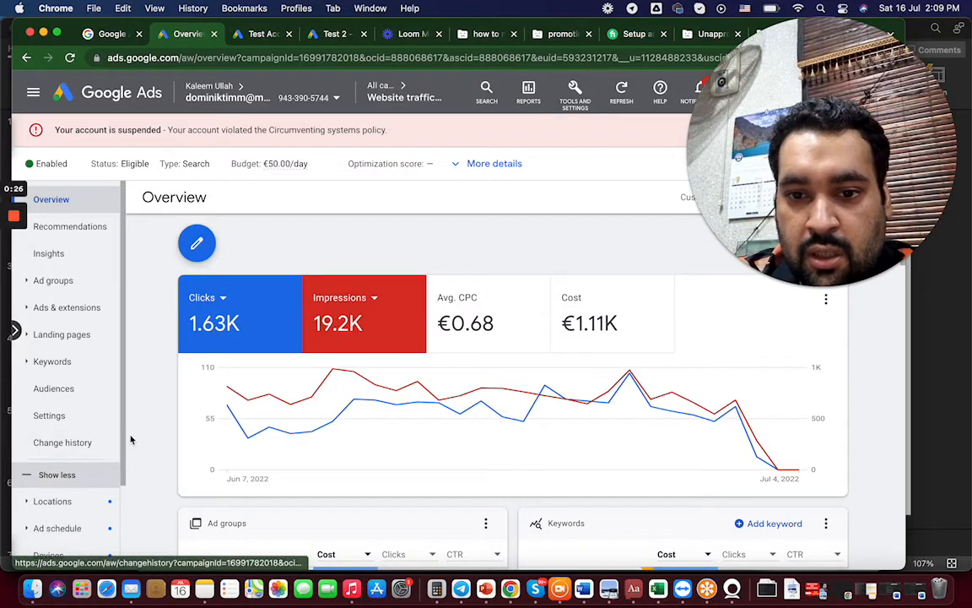
pyautogui.scroll(-2, 118, 472)
pyautogui.click(68, 476)
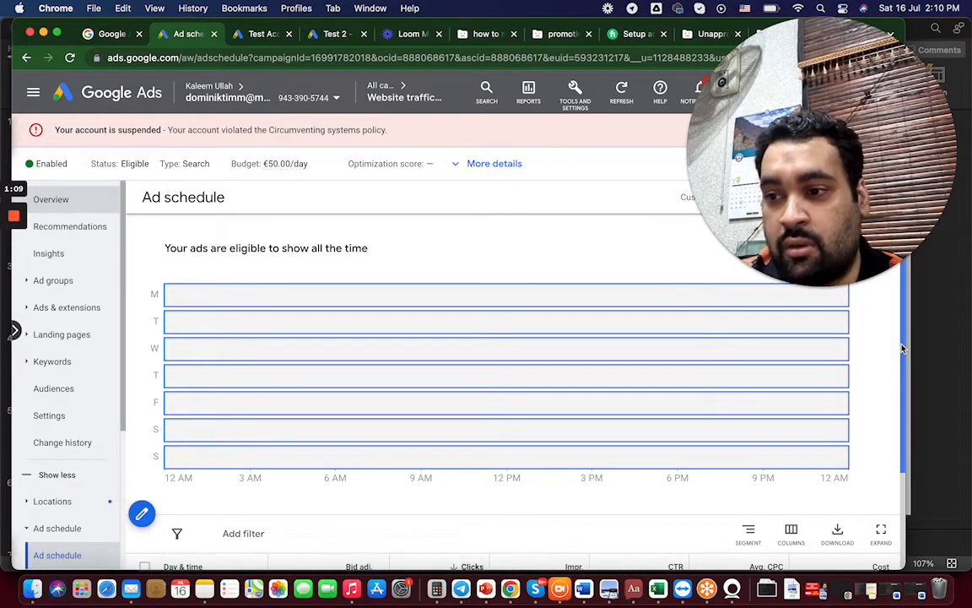
# Step: Edit the ad schedule so ads run Mondays - Fridays from 8:00 AM to 6:00 PM, and save it
pyautogui.scroll(-3, 888, 390)
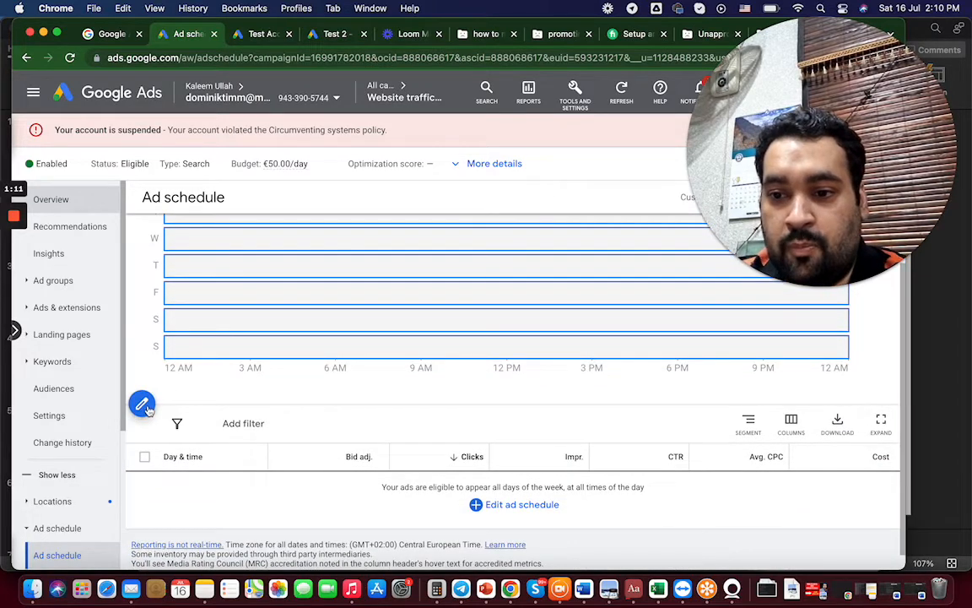
pyautogui.click(142, 405)
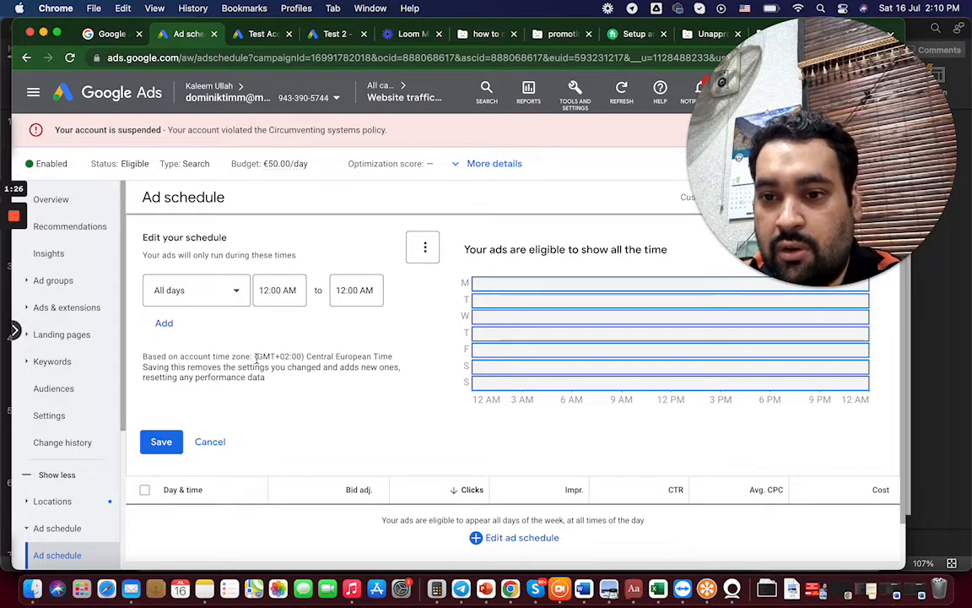
pyautogui.click(231, 300)
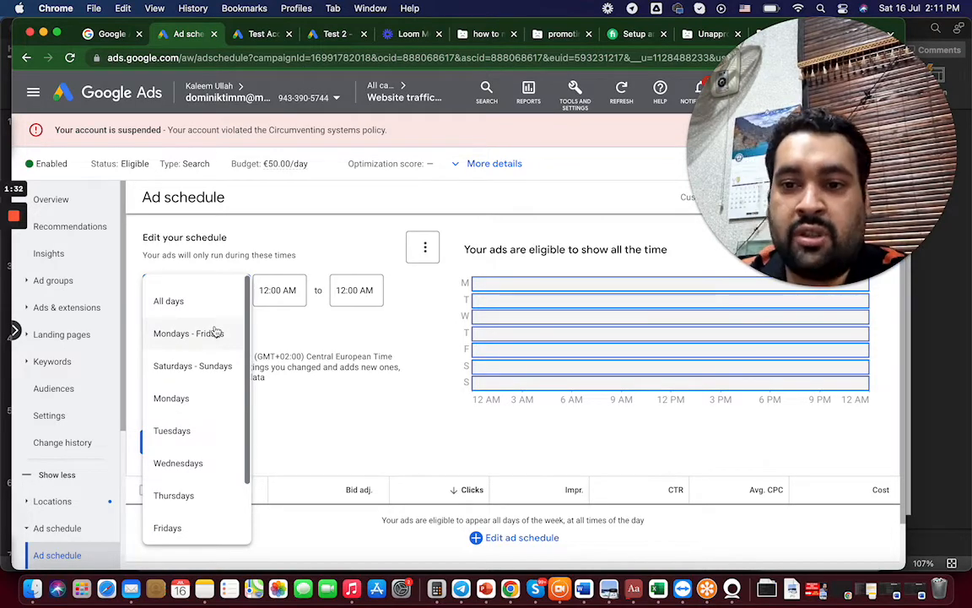
pyautogui.click(215, 333)
pyautogui.click(283, 293)
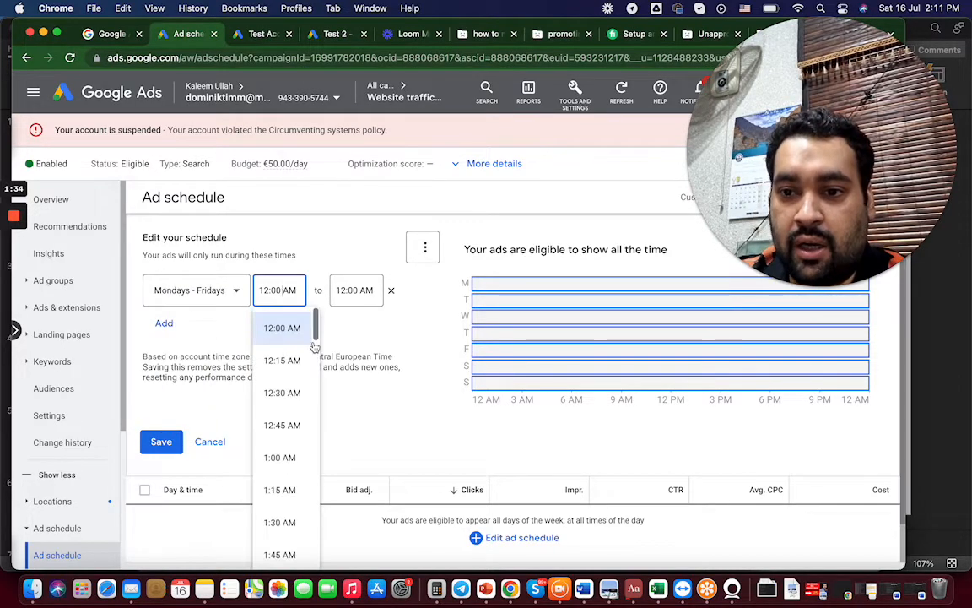
pyautogui.moveTo(317, 337); pyautogui.dragTo(317, 404)
pyautogui.click(289, 403)
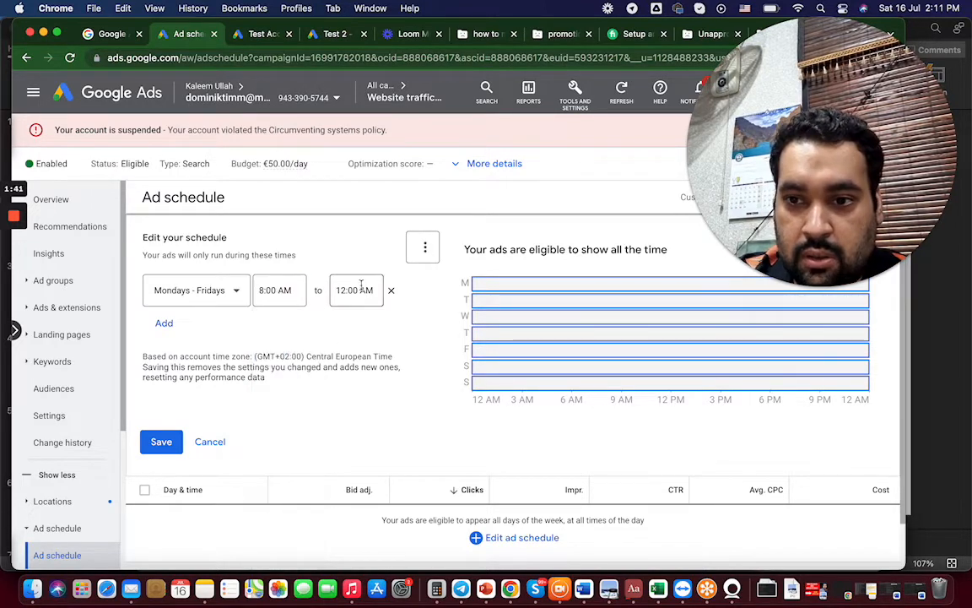
pyautogui.click(355, 290)
pyautogui.moveTo(393, 325); pyautogui.dragTo(400, 505)
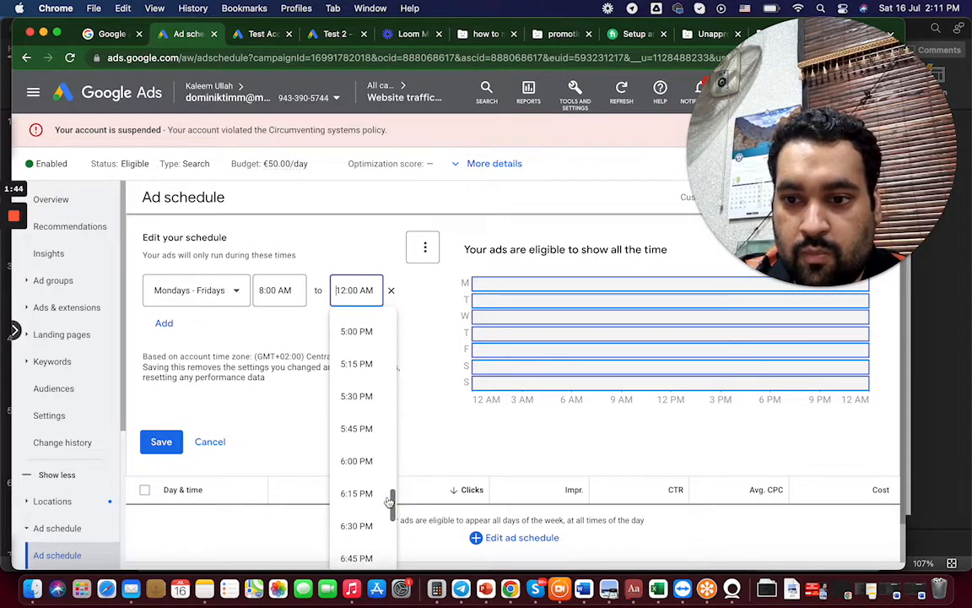
pyautogui.click(350, 466)
pyautogui.click(166, 441)
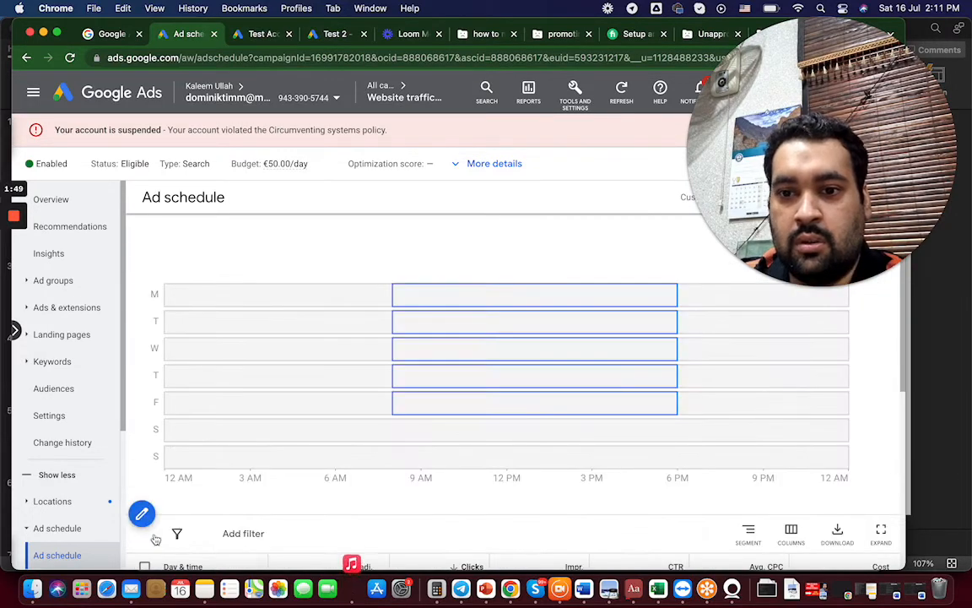
# Step: Change the existing Mondays - Fridays schedule entry to Sundays from 12:00 PM to 2:00 PM, and save it
pyautogui.click(141, 513)
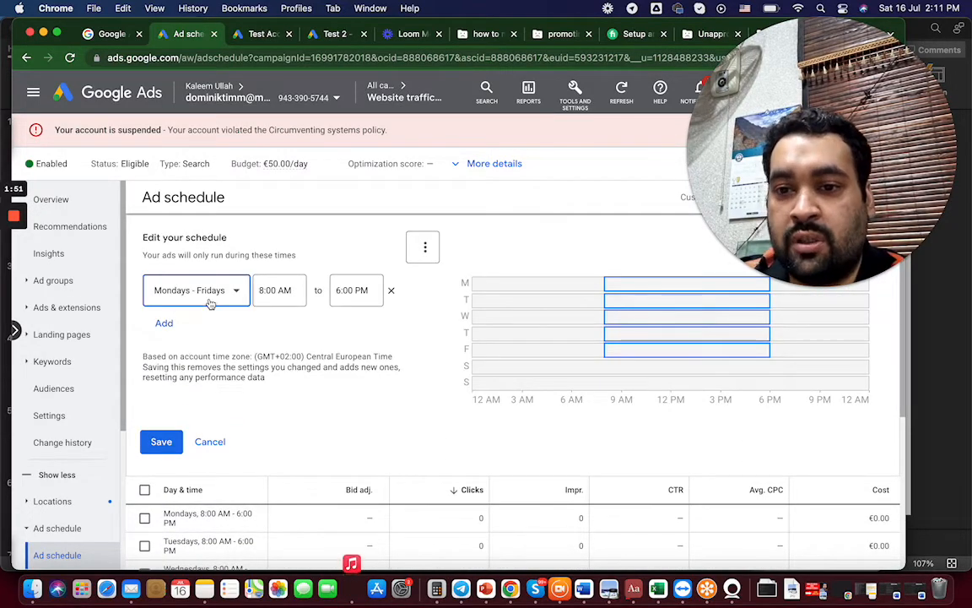
pyautogui.click(210, 302)
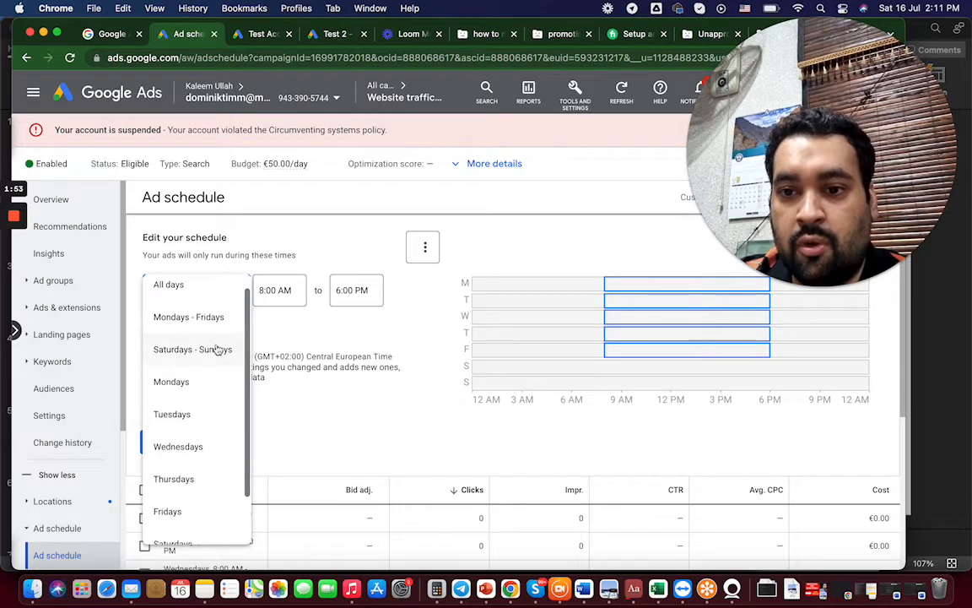
pyautogui.scroll(-3, 215, 363)
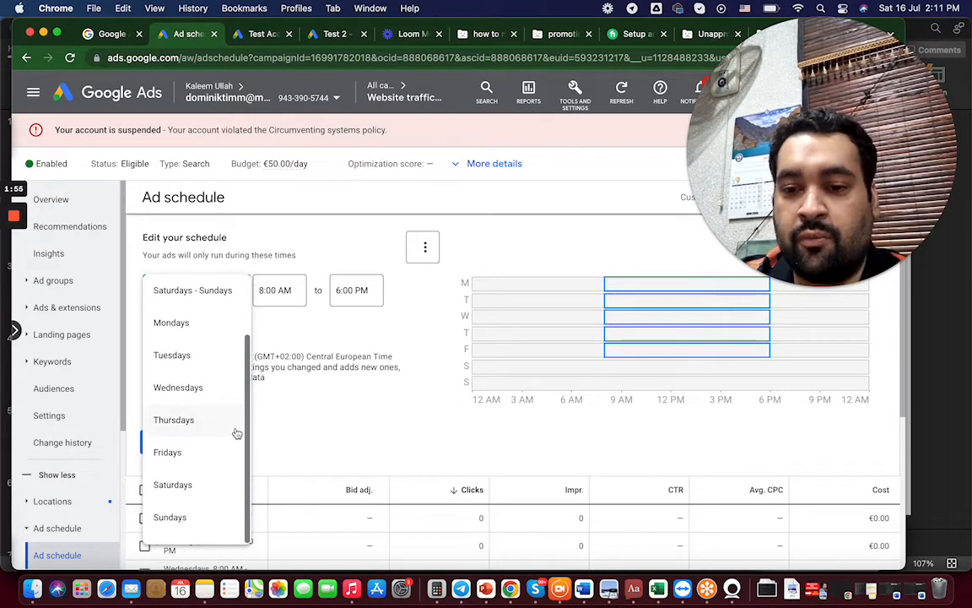
pyautogui.click(194, 515)
pyautogui.click(272, 290)
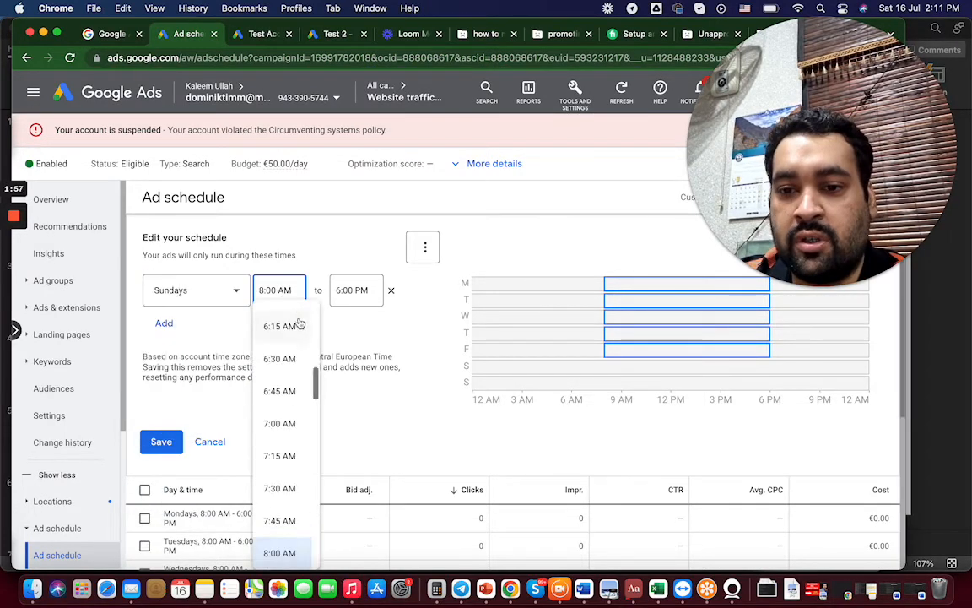
pyautogui.moveTo(314, 384); pyautogui.dragTo(317, 441)
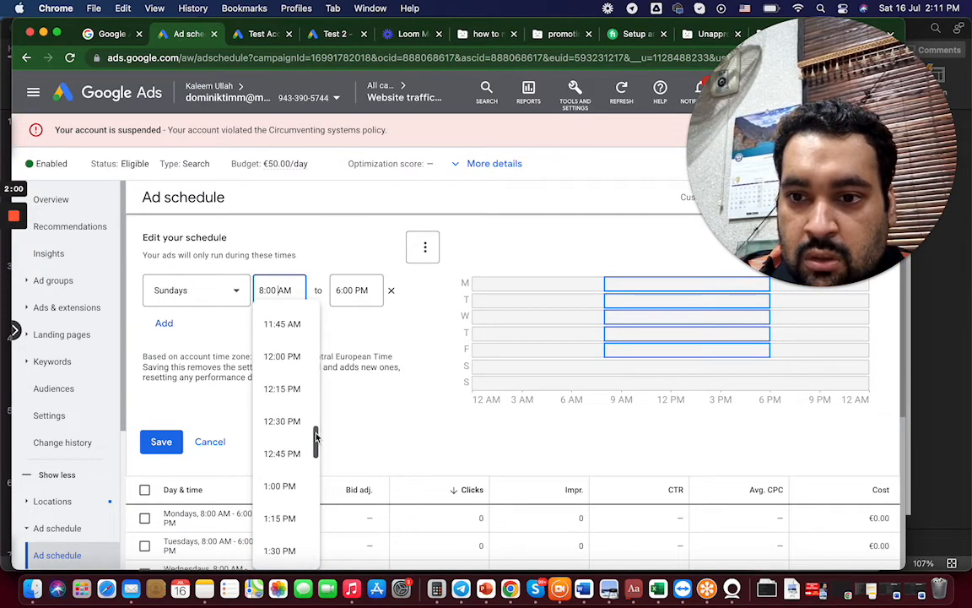
pyautogui.click(275, 359)
pyautogui.click(354, 291)
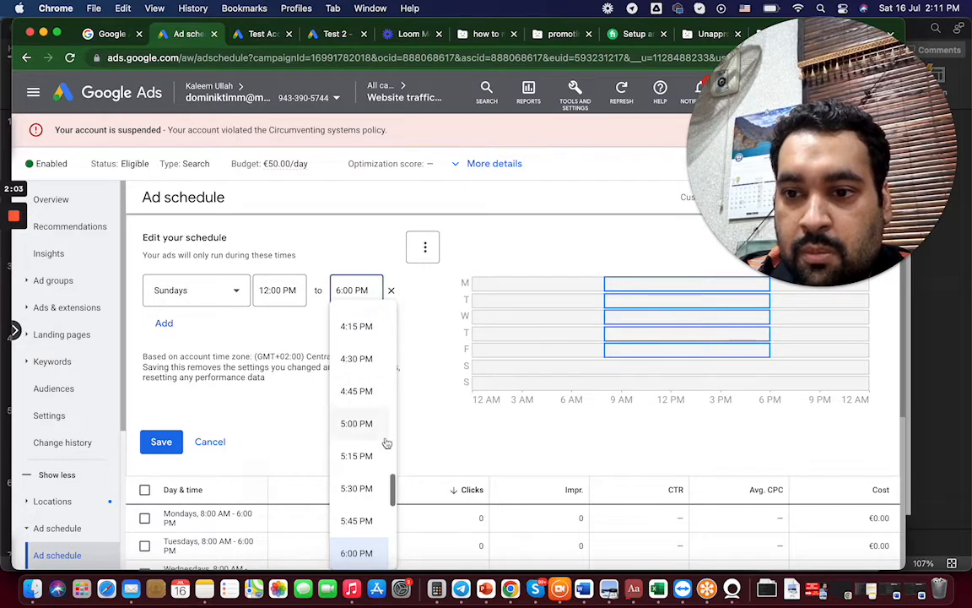
pyautogui.moveTo(392, 487); pyautogui.dragTo(397, 462)
pyautogui.click(365, 398)
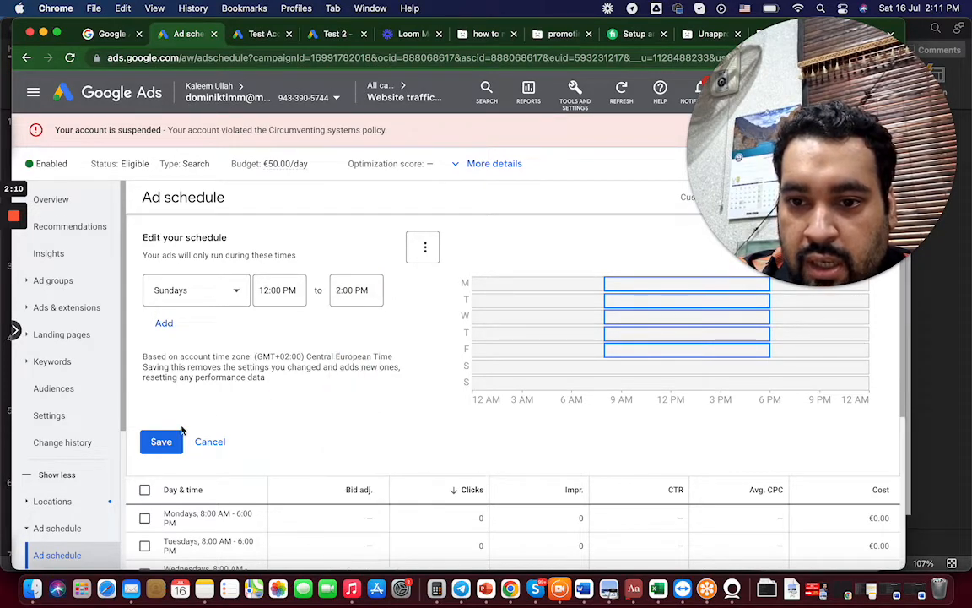
pyautogui.click(161, 441)
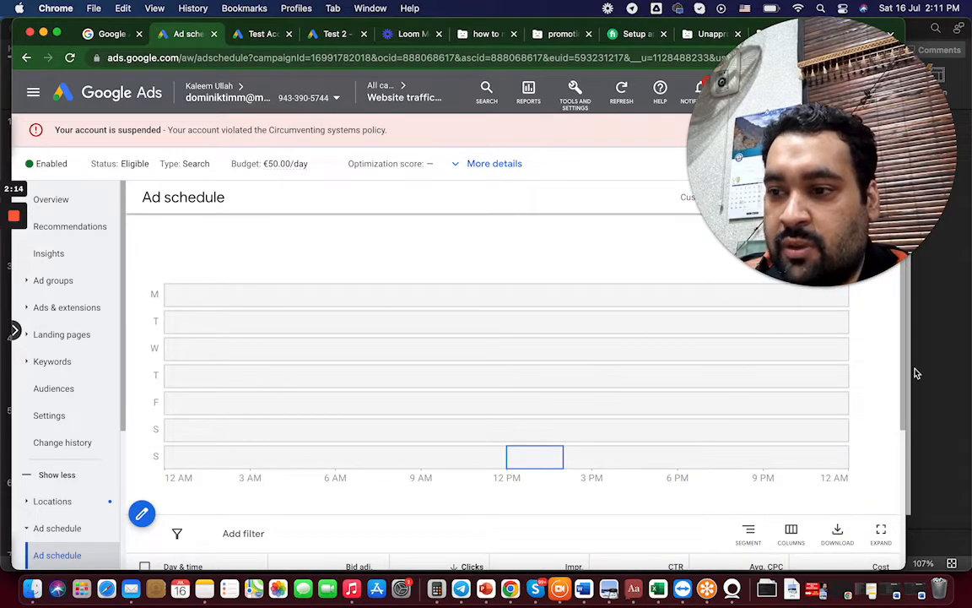
# Step: Reopen the ad schedule for editing and add a Mondays - Fridays entry from 8:00 AM to 6:00 PM
pyautogui.scroll(-3, 888, 418)
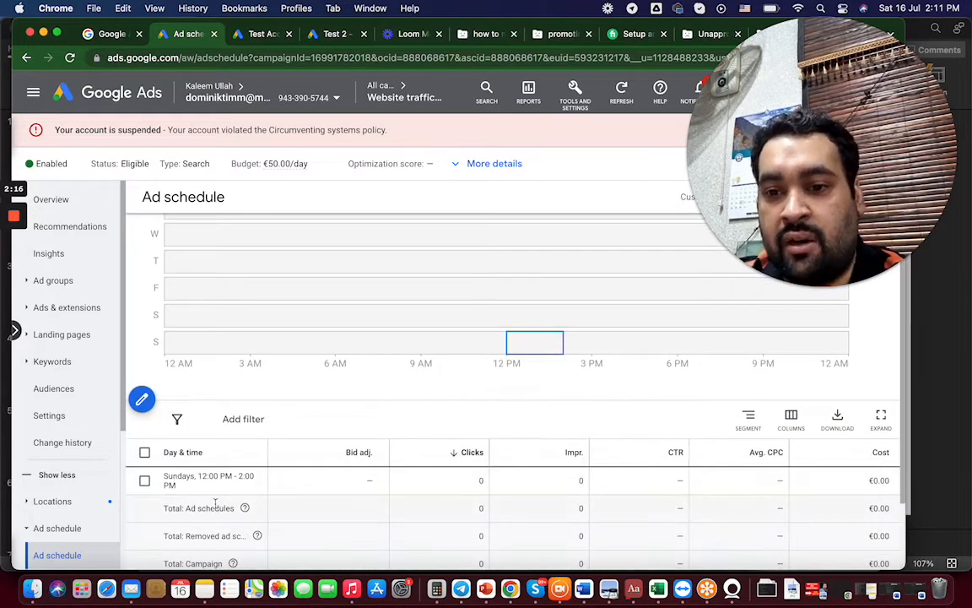
pyautogui.click(142, 400)
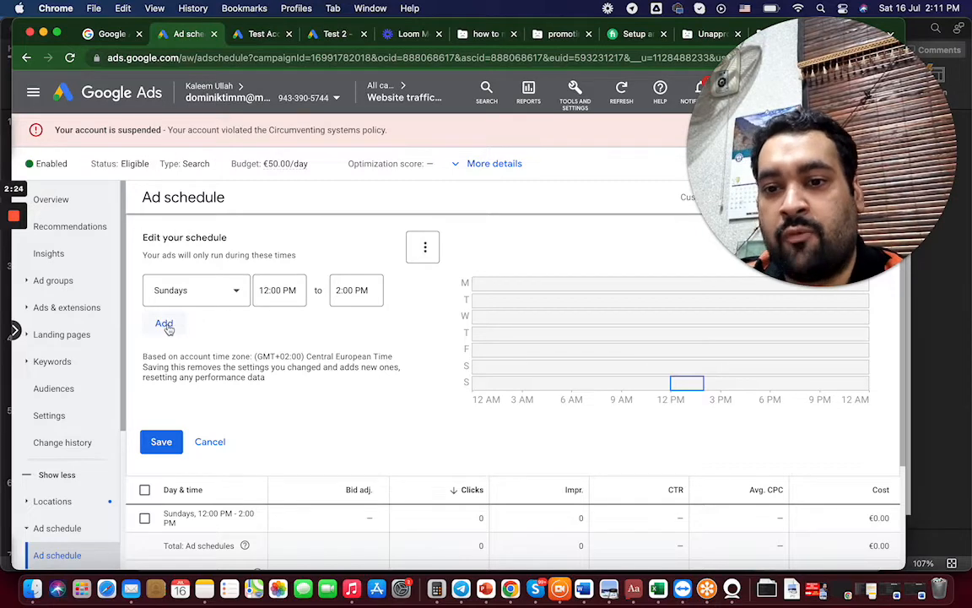
pyautogui.click(166, 325)
pyautogui.click(178, 334)
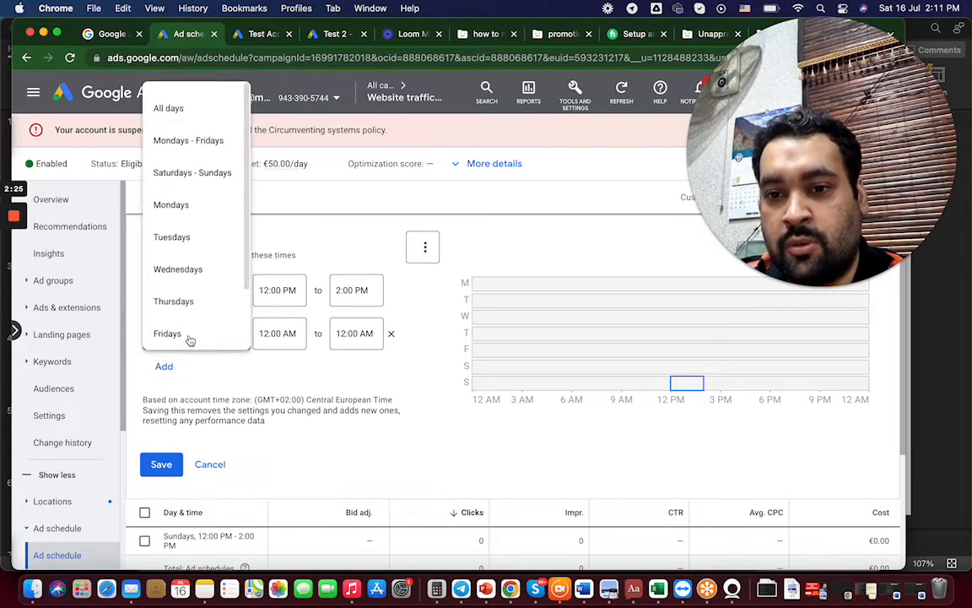
pyautogui.click(218, 145)
pyautogui.click(278, 334)
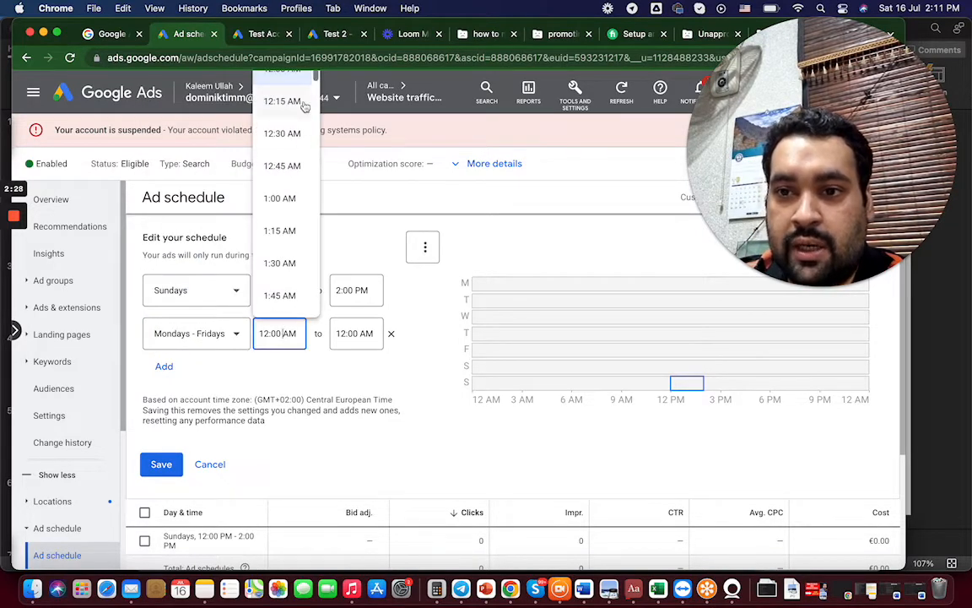
pyautogui.moveTo(315, 78); pyautogui.dragTo(326, 152)
pyautogui.click(279, 247)
pyautogui.click(343, 330)
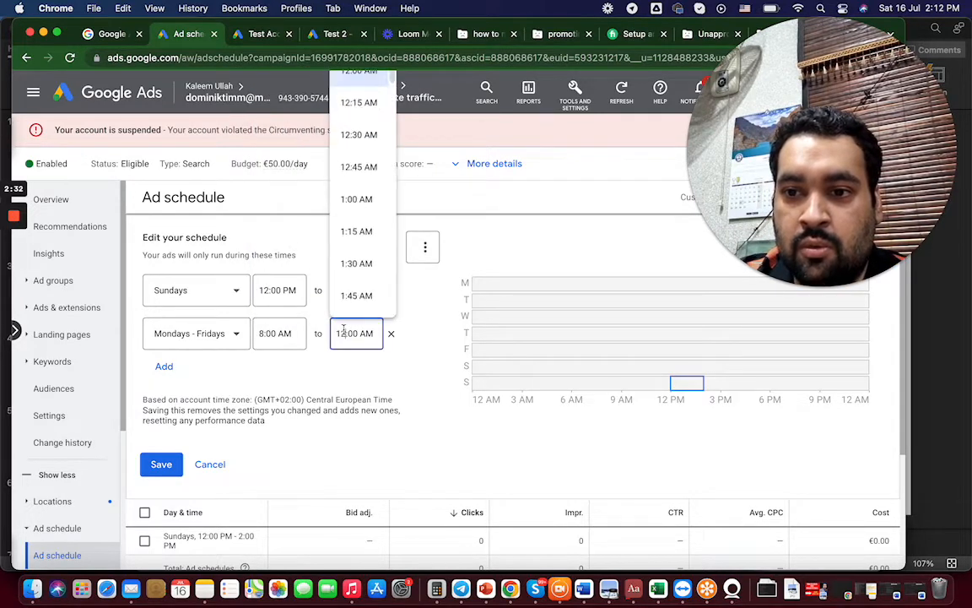
pyautogui.moveTo(393, 82); pyautogui.dragTo(408, 146)
pyautogui.scroll(-15, 361, 202)
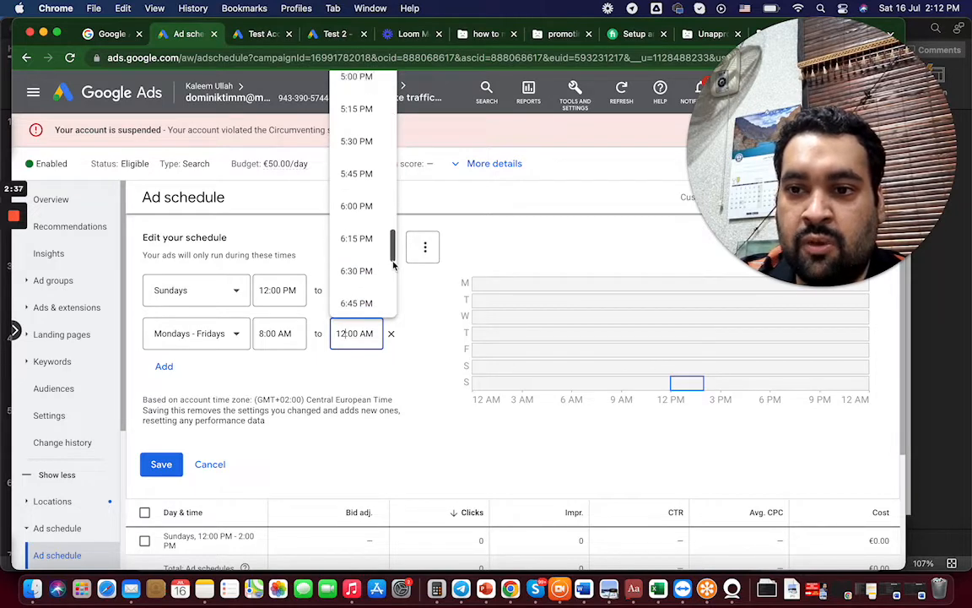
pyautogui.click(360, 183)
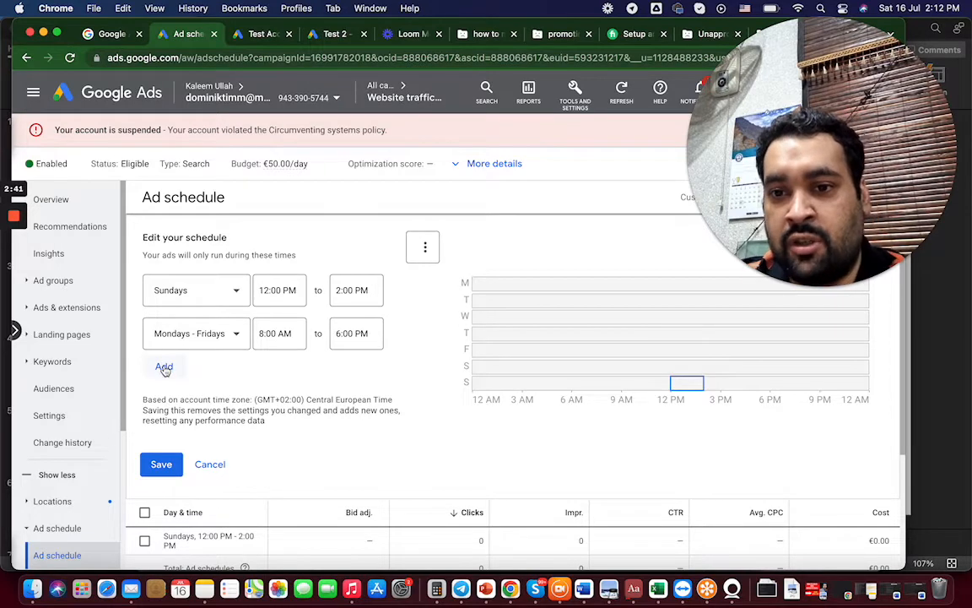
# Step: Add a Saturdays entry from 4:00 PM to 6:00 PM and save the ad schedule
pyautogui.click(165, 368)
pyautogui.click(223, 377)
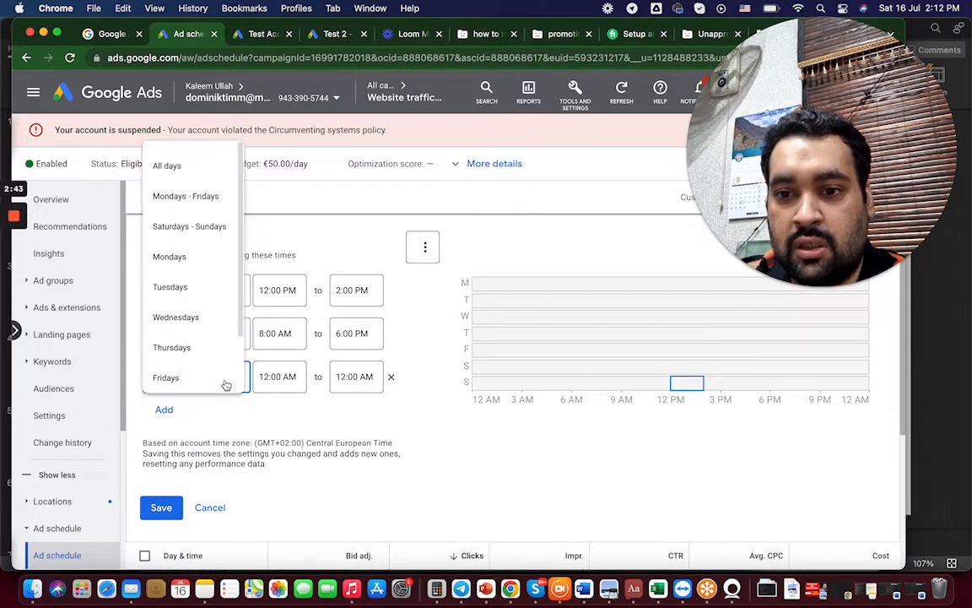
pyautogui.scroll(-3, 237, 321)
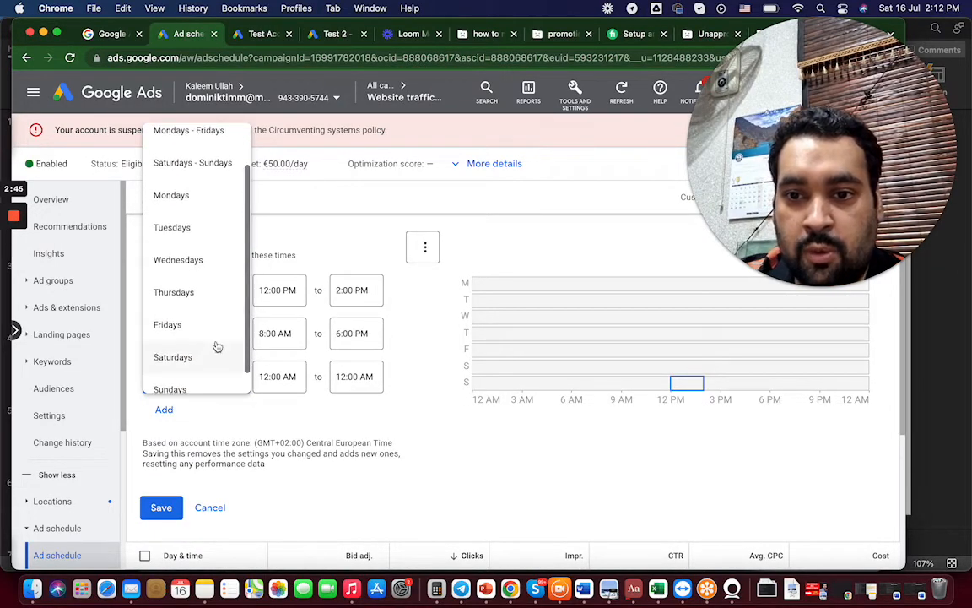
pyautogui.click(213, 361)
pyautogui.click(264, 375)
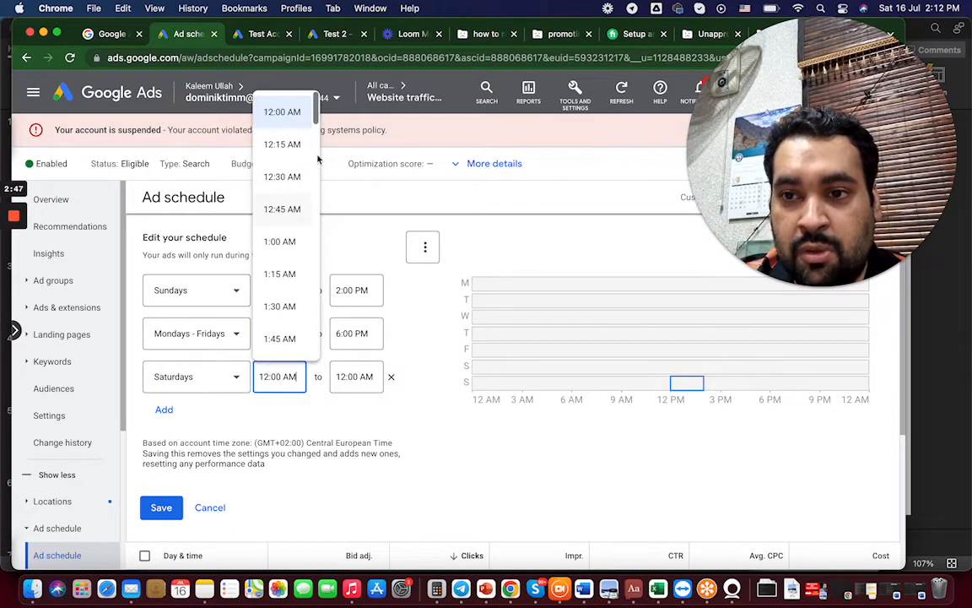
pyautogui.moveTo(314, 118); pyautogui.dragTo(317, 271)
pyautogui.click(289, 206)
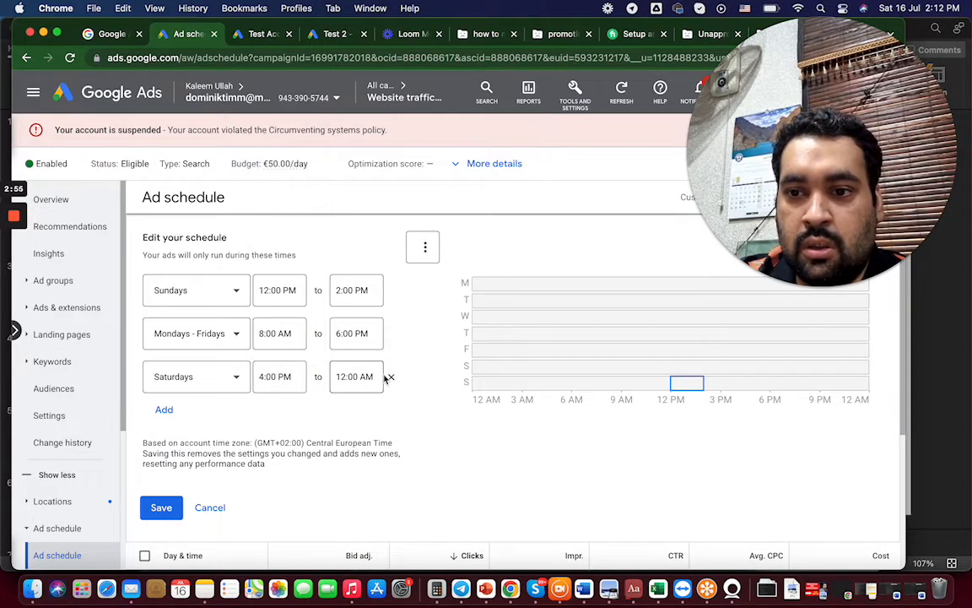
pyautogui.click(351, 377)
pyautogui.moveTo(392, 123); pyautogui.dragTo(393, 289)
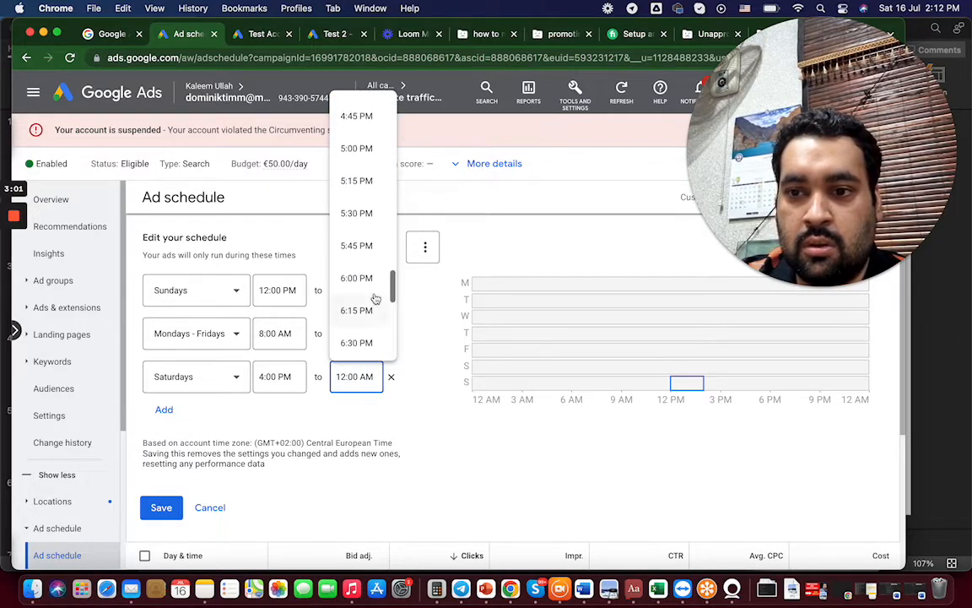
pyautogui.click(370, 280)
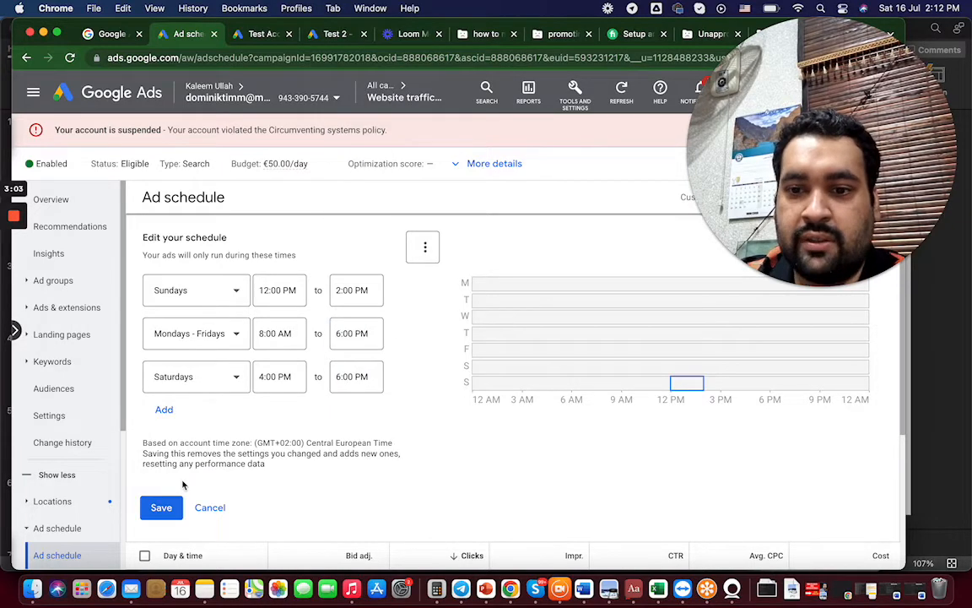
pyautogui.click(164, 506)
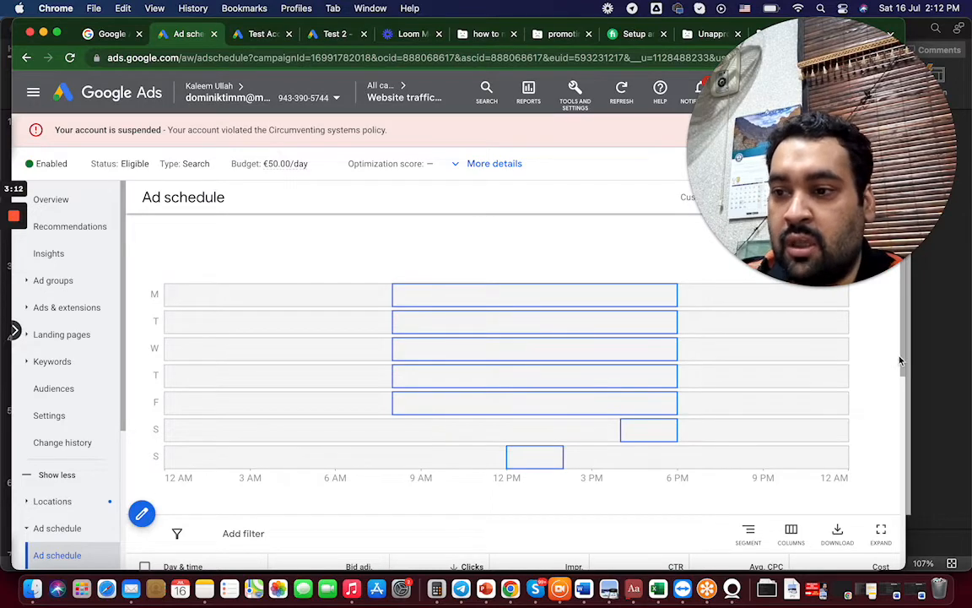
# Step: Reopen the ad schedule for editing and remove the Saturdays and Sundays entries
pyautogui.moveTo(900, 360); pyautogui.dragTo(902, 381)
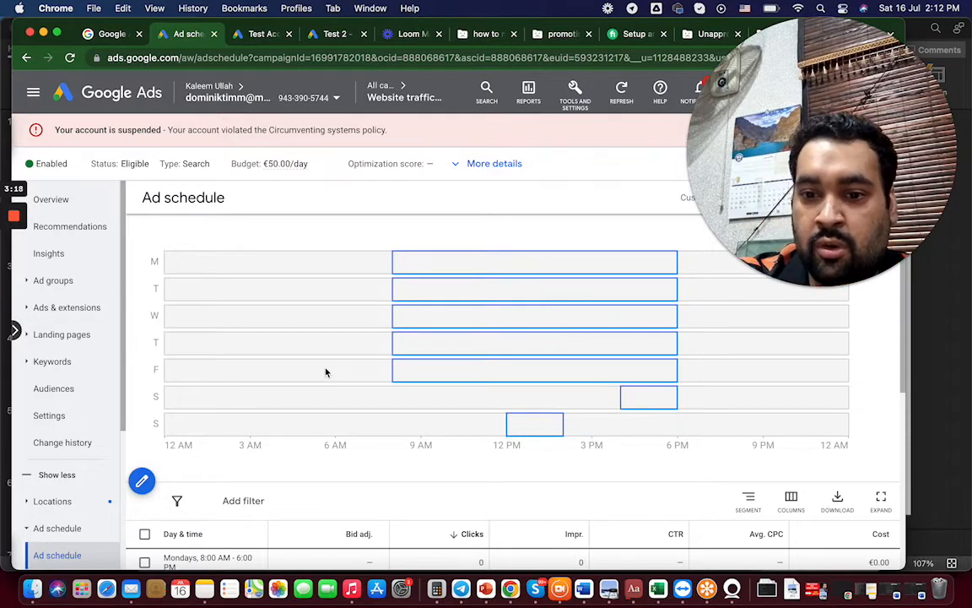
pyautogui.click(142, 481)
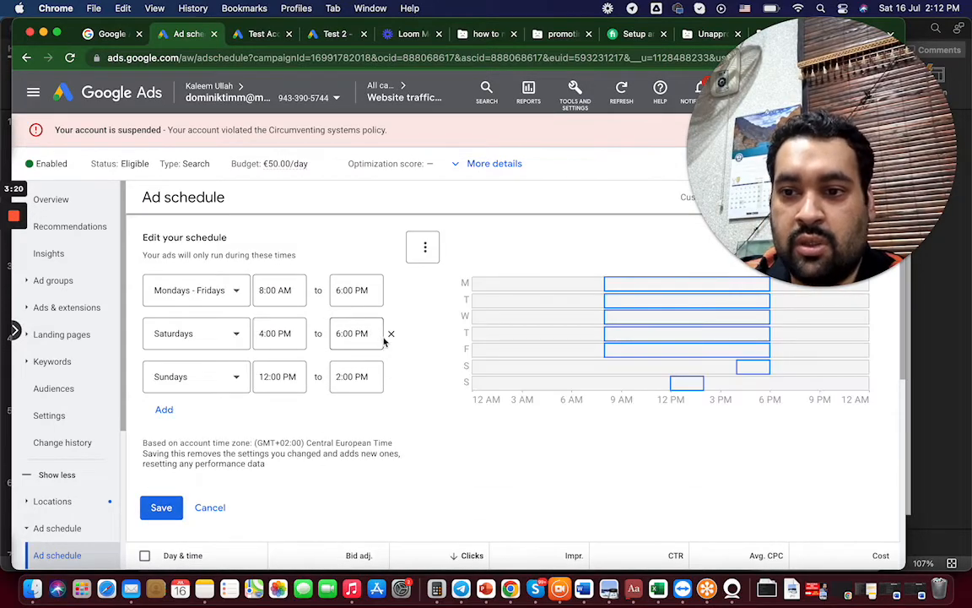
pyautogui.click(391, 334)
pyautogui.click(391, 335)
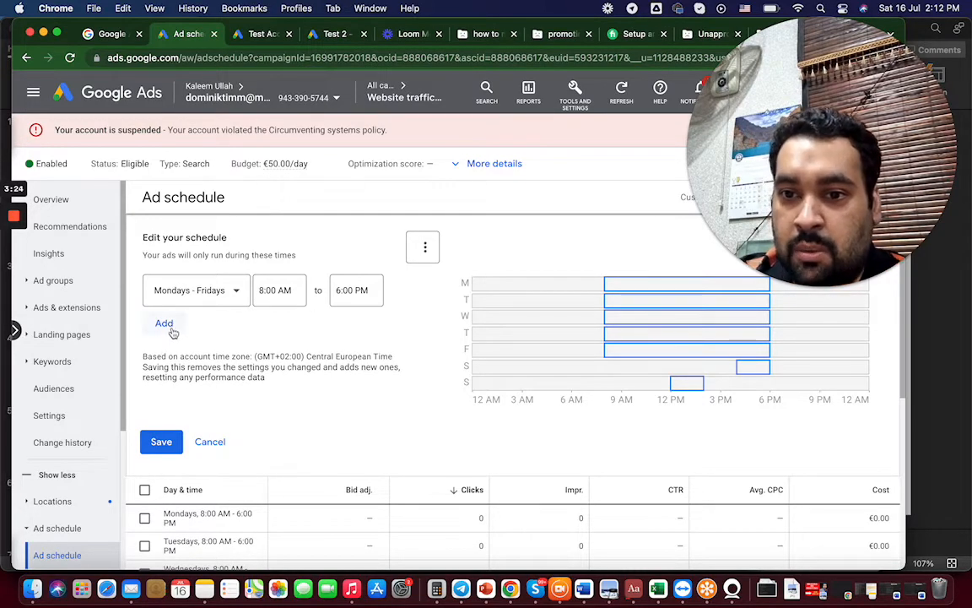
# Step: Add a second Mondays - Fridays entry from 10:00 PM to 11:30 PM and save the ad schedule
pyautogui.click(167, 326)
pyautogui.click(191, 333)
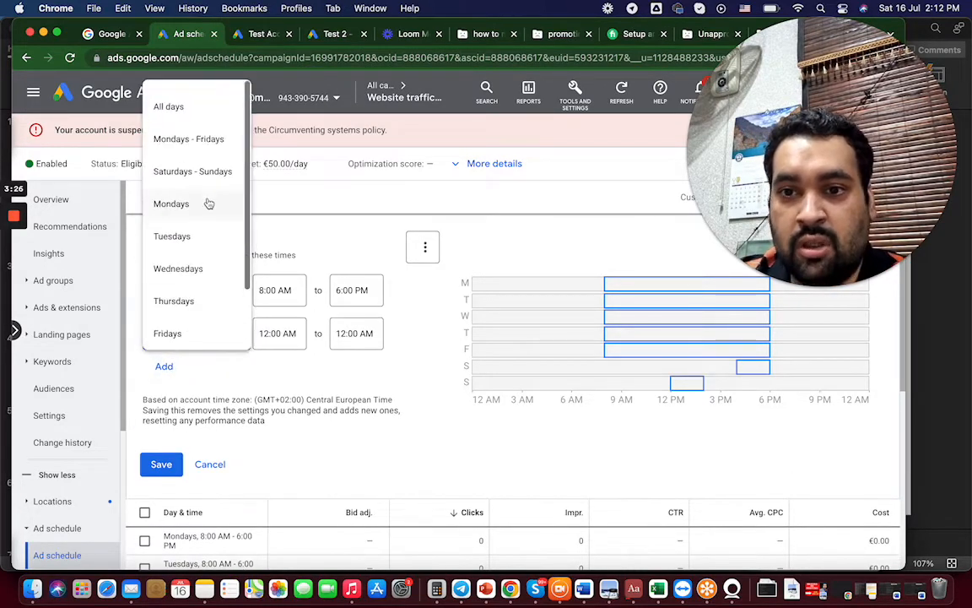
pyautogui.click(211, 141)
pyautogui.click(265, 334)
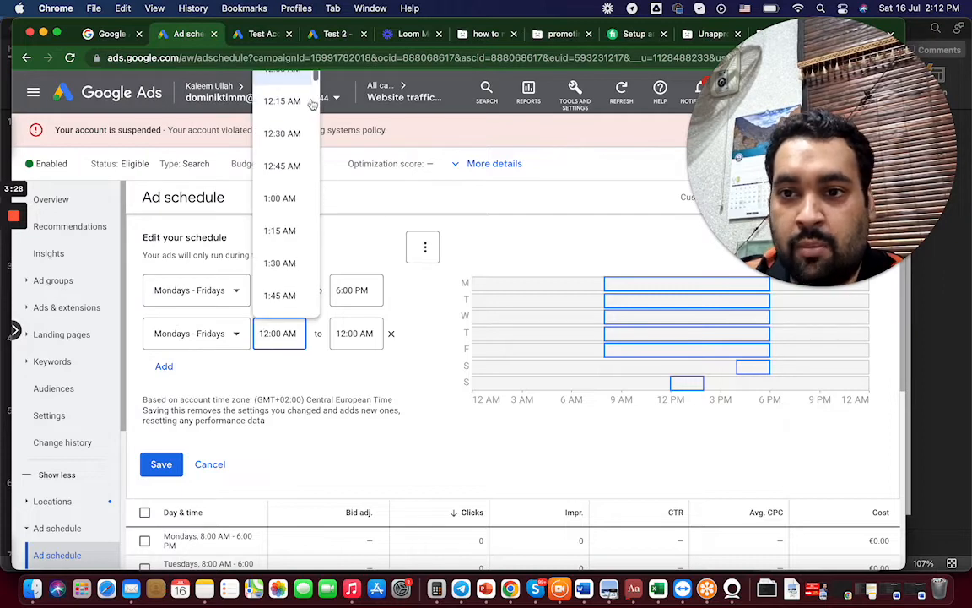
pyautogui.moveTo(319, 81); pyautogui.dragTo(341, 270)
pyautogui.moveTo(331, 296); pyautogui.dragTo(330, 303)
pyautogui.click(297, 222)
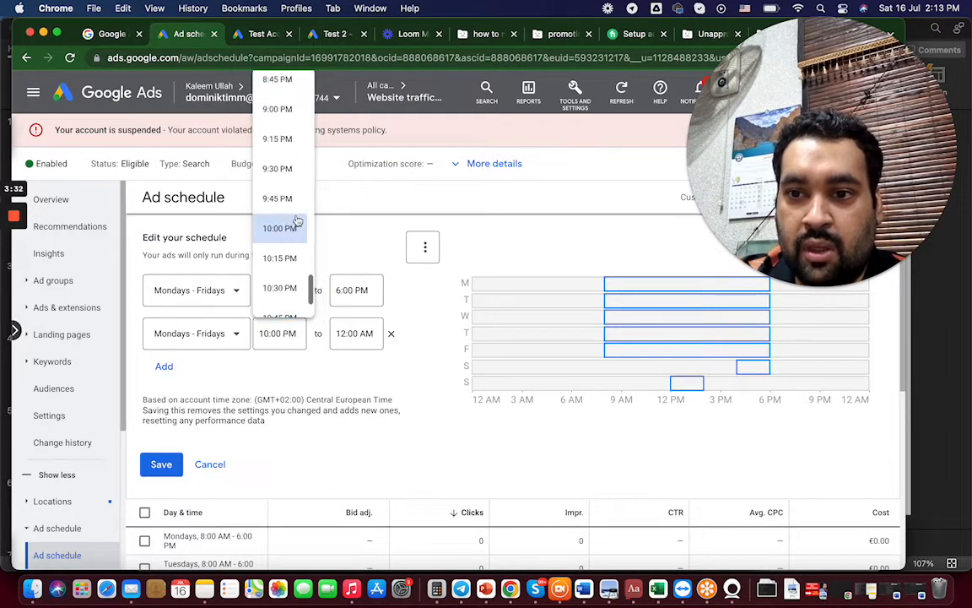
pyautogui.click(358, 332)
pyautogui.moveTo(393, 89); pyautogui.dragTo(394, 315)
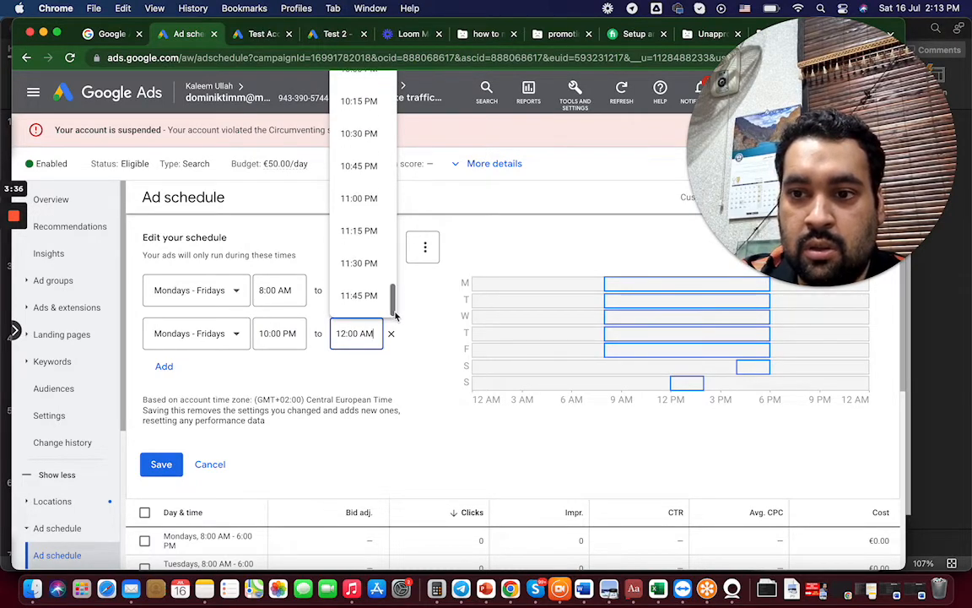
pyautogui.click(366, 266)
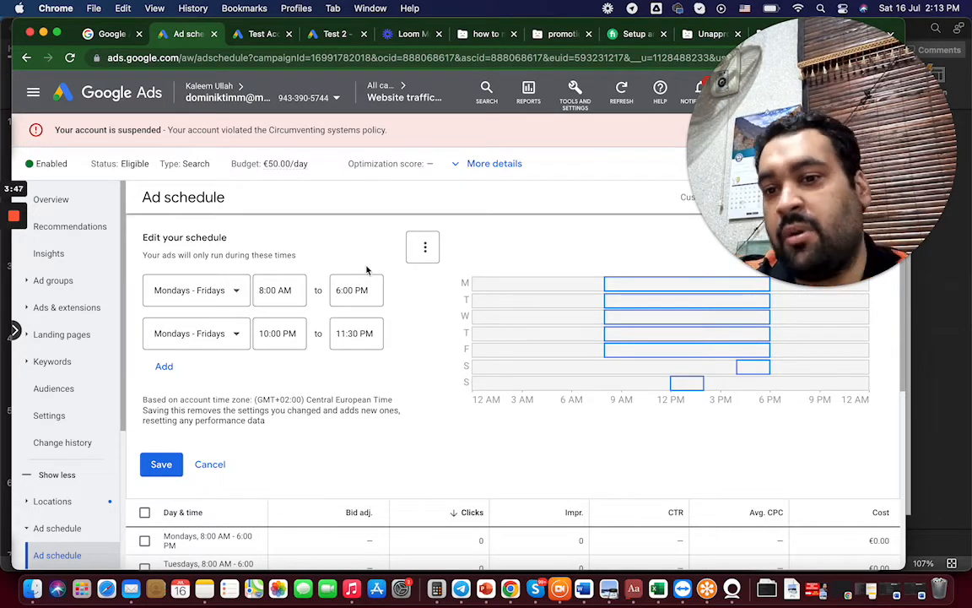
pyautogui.click(171, 464)
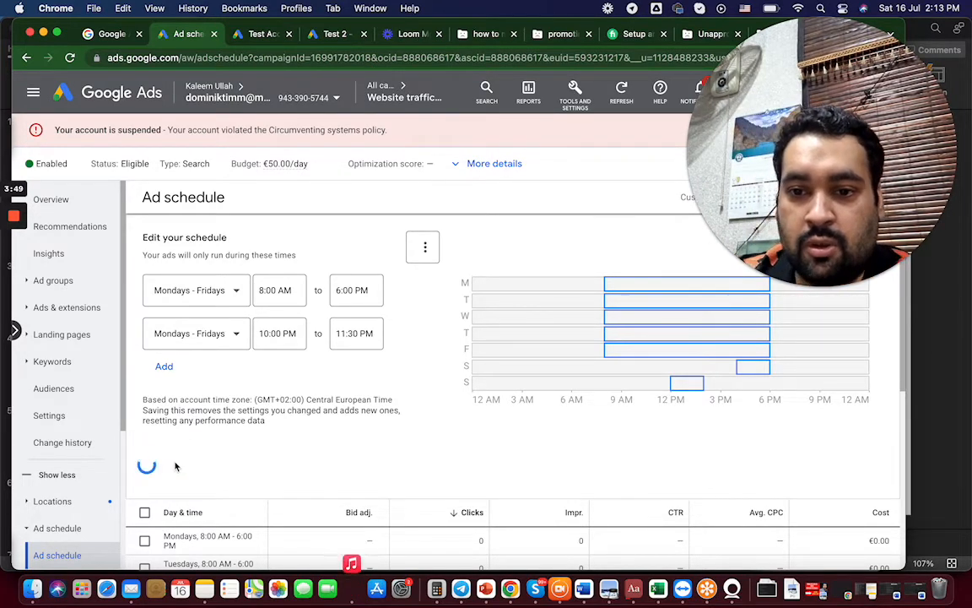
# Step: Review the saved schedule chart and the campaign's performance by day and hour, by day, by hour and by device
pyautogui.moveTo(491, 301)
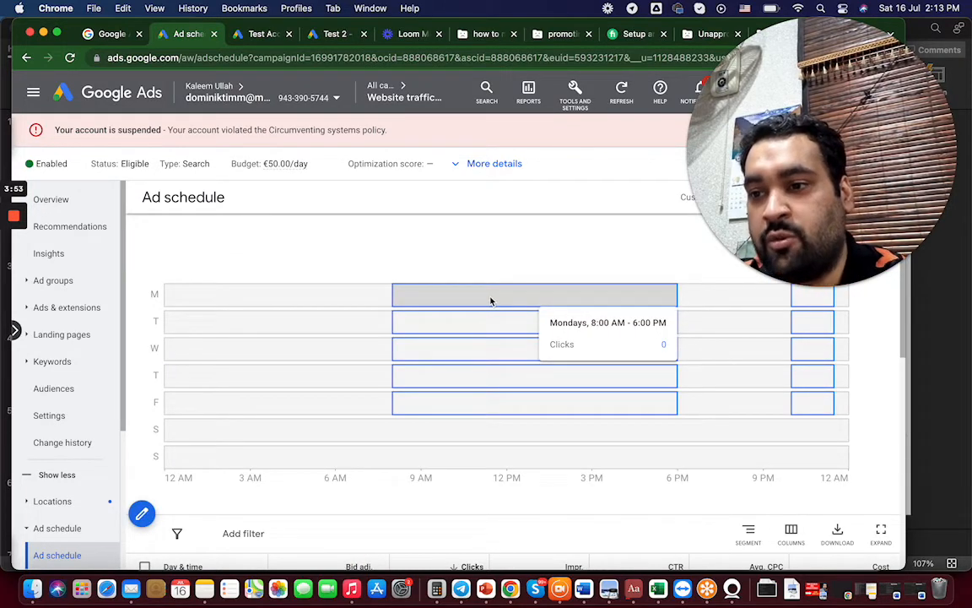
pyautogui.moveTo(817, 309)
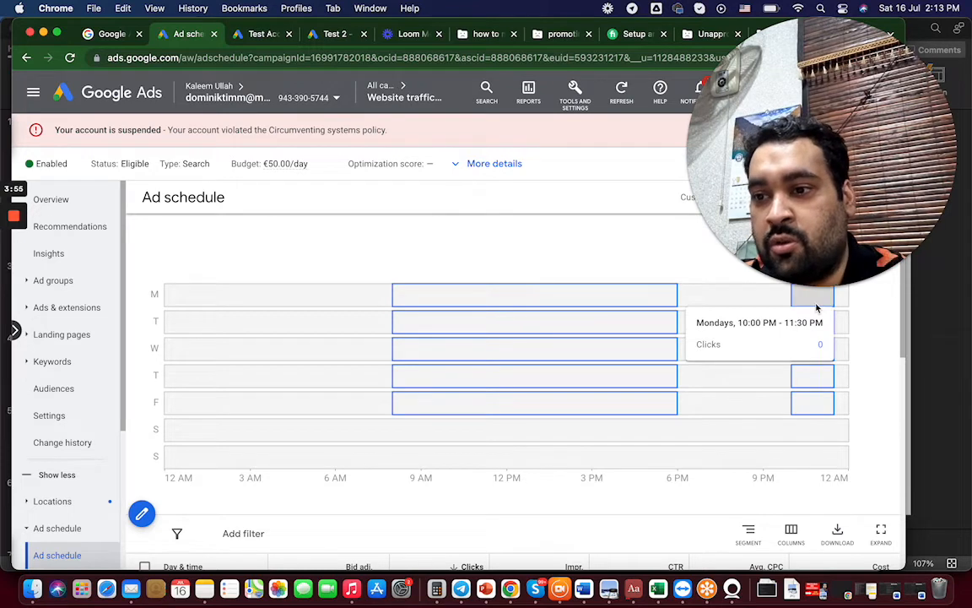
pyautogui.moveTo(814, 336)
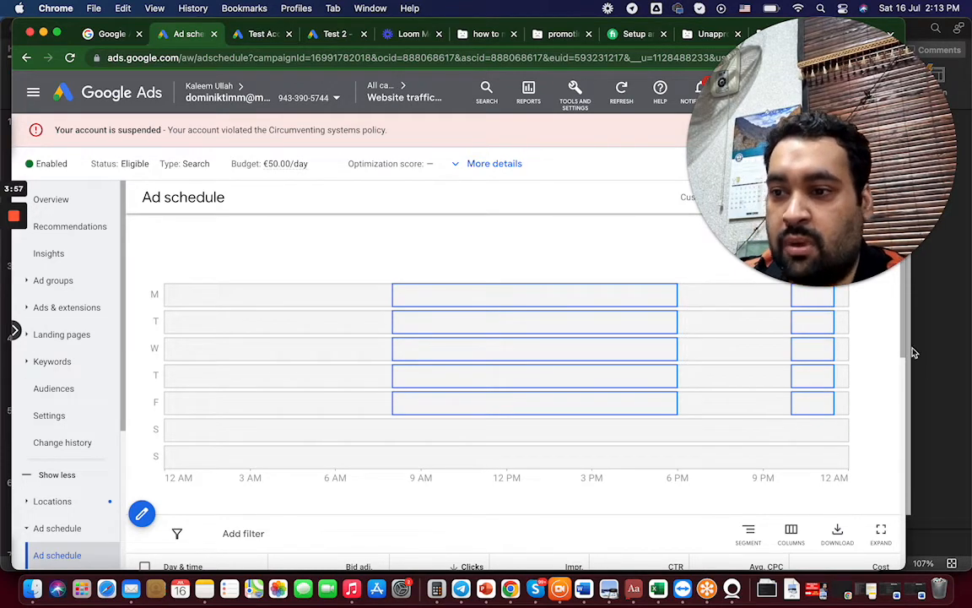
pyautogui.moveTo(121, 407); pyautogui.dragTo(118, 507)
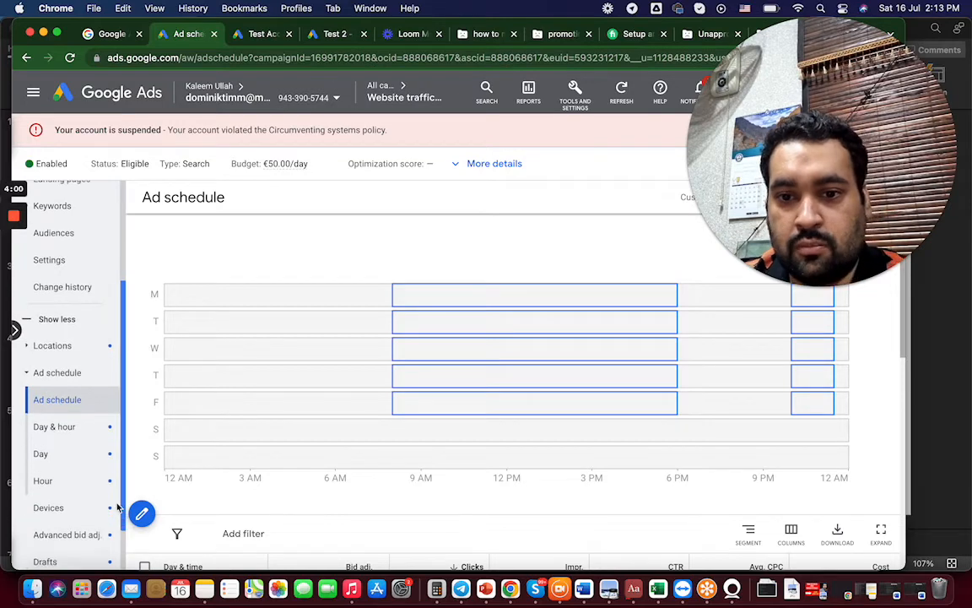
pyautogui.click(72, 435)
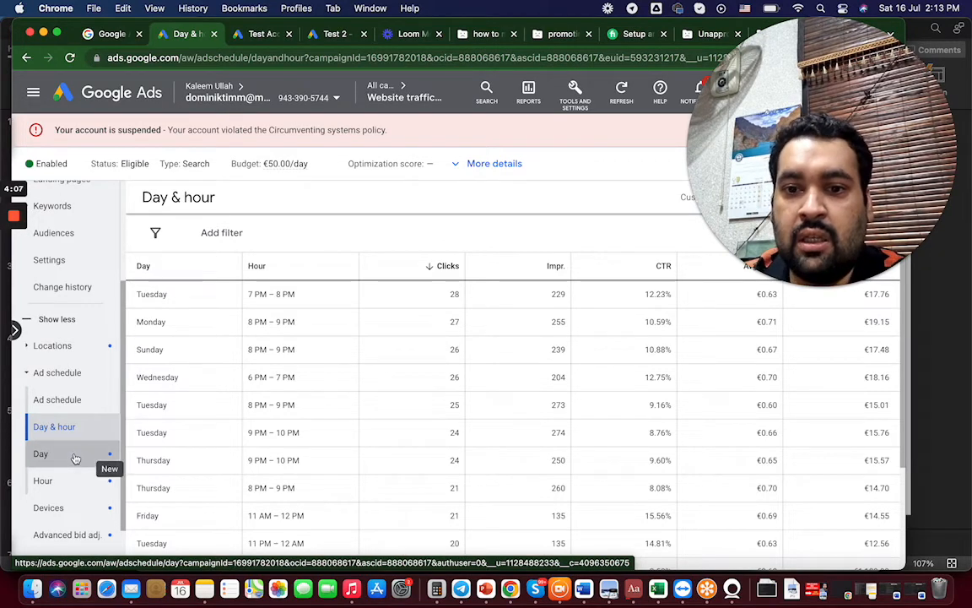
pyautogui.click(76, 458)
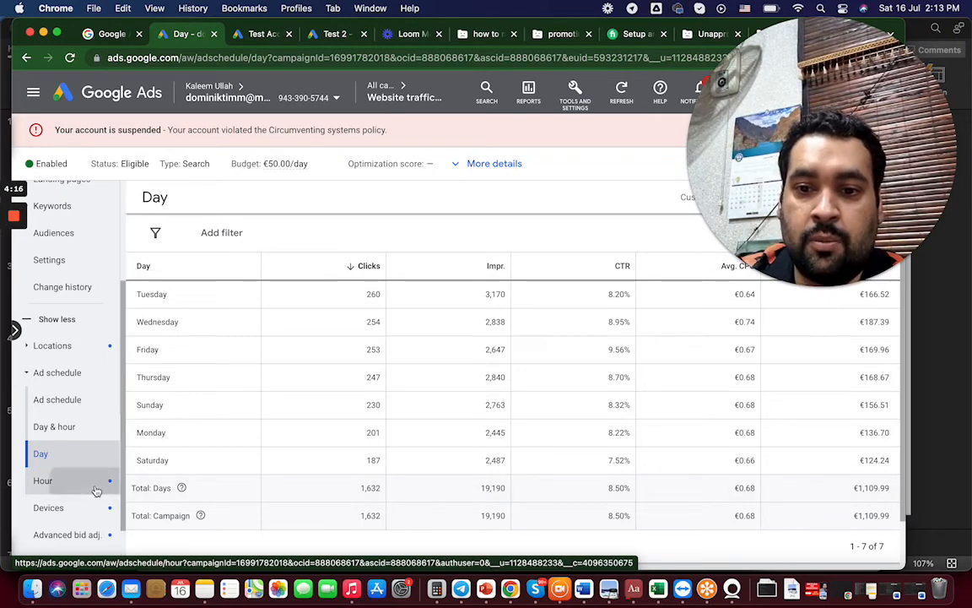
pyautogui.click(95, 485)
pyautogui.click(93, 505)
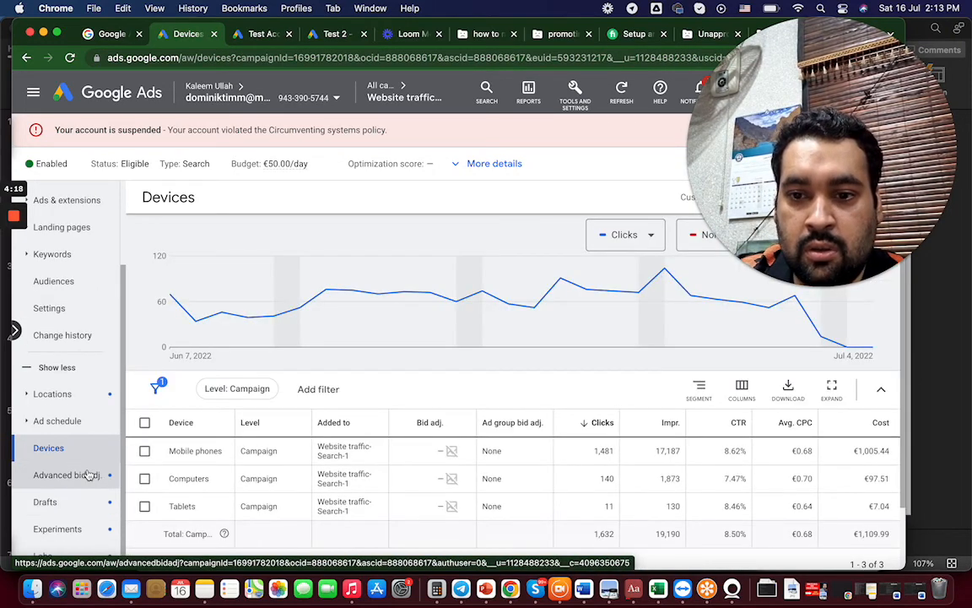
pyautogui.click(81, 419)
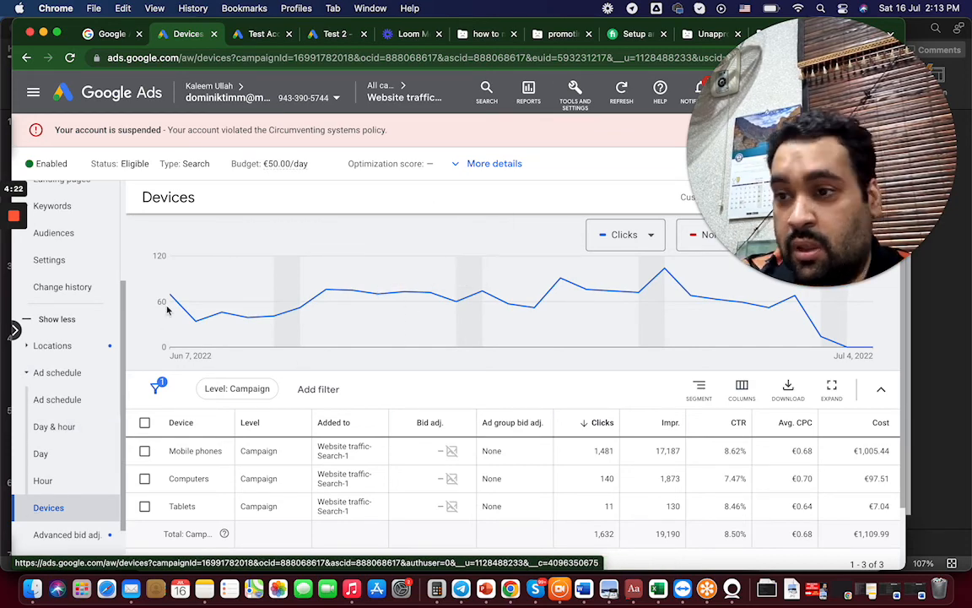
pyautogui.moveTo(14, 224)
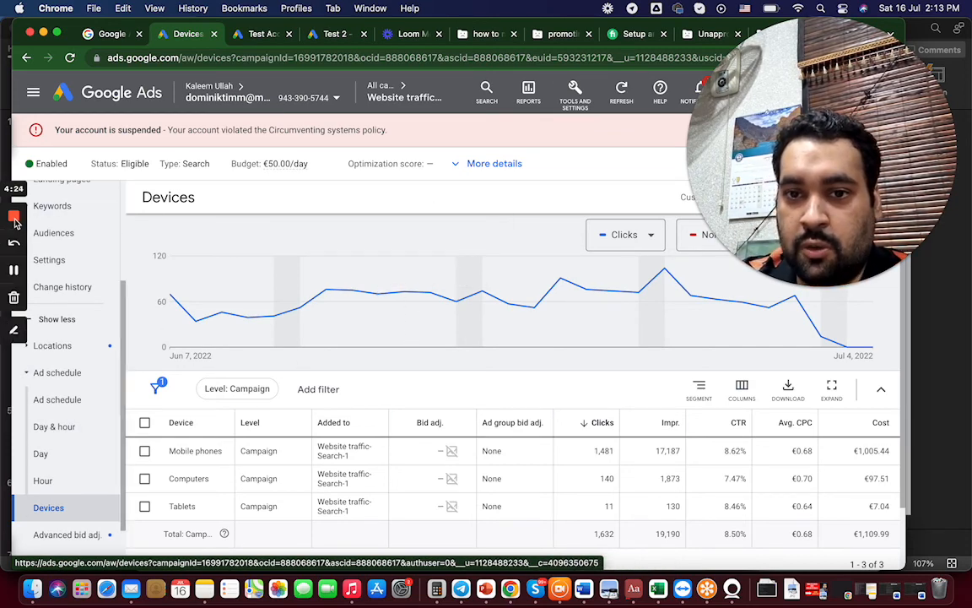